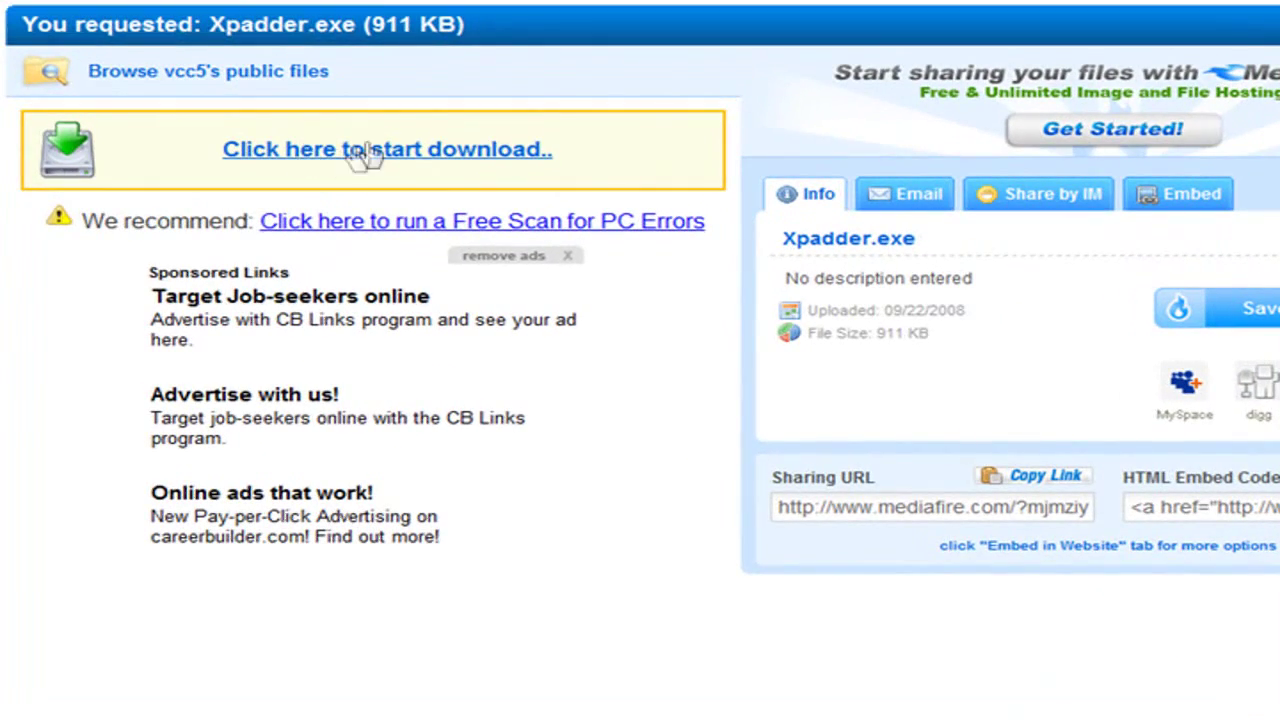
# - Start the Xpadder.exe download from MediaFire and discard the browser's download warning
pyautogui.click(320, 162)
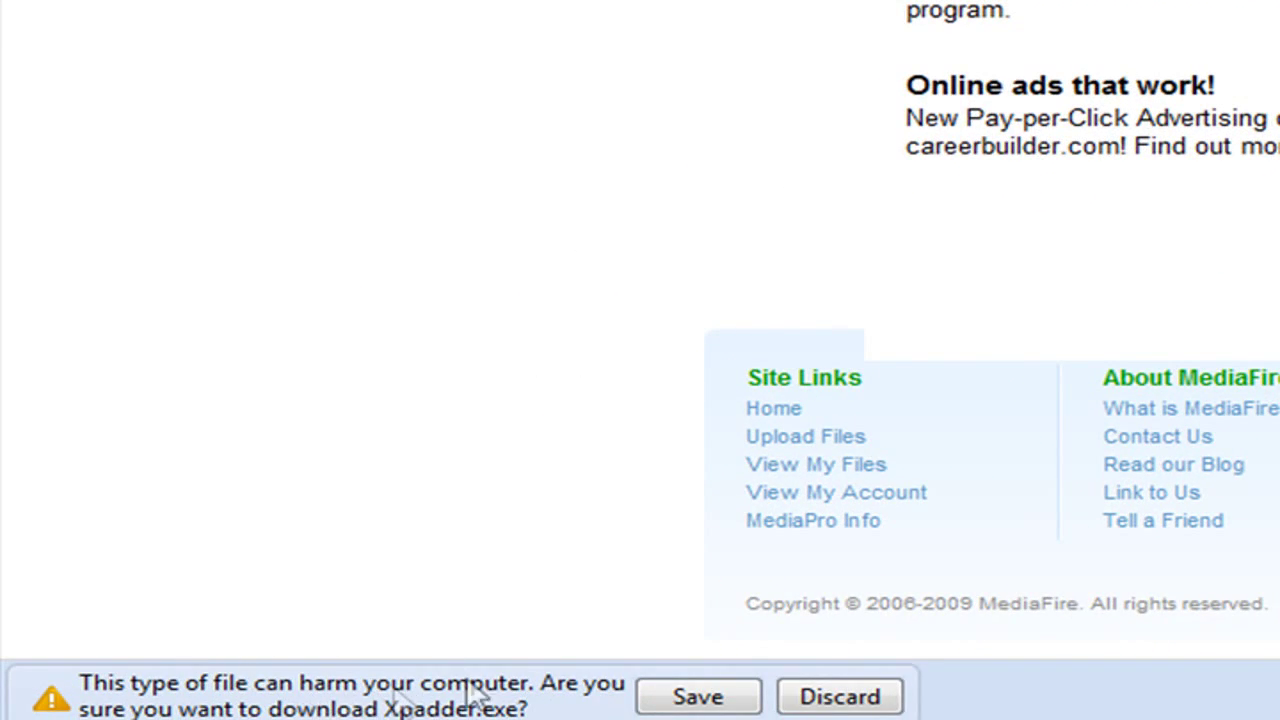
pyautogui.click(812, 697)
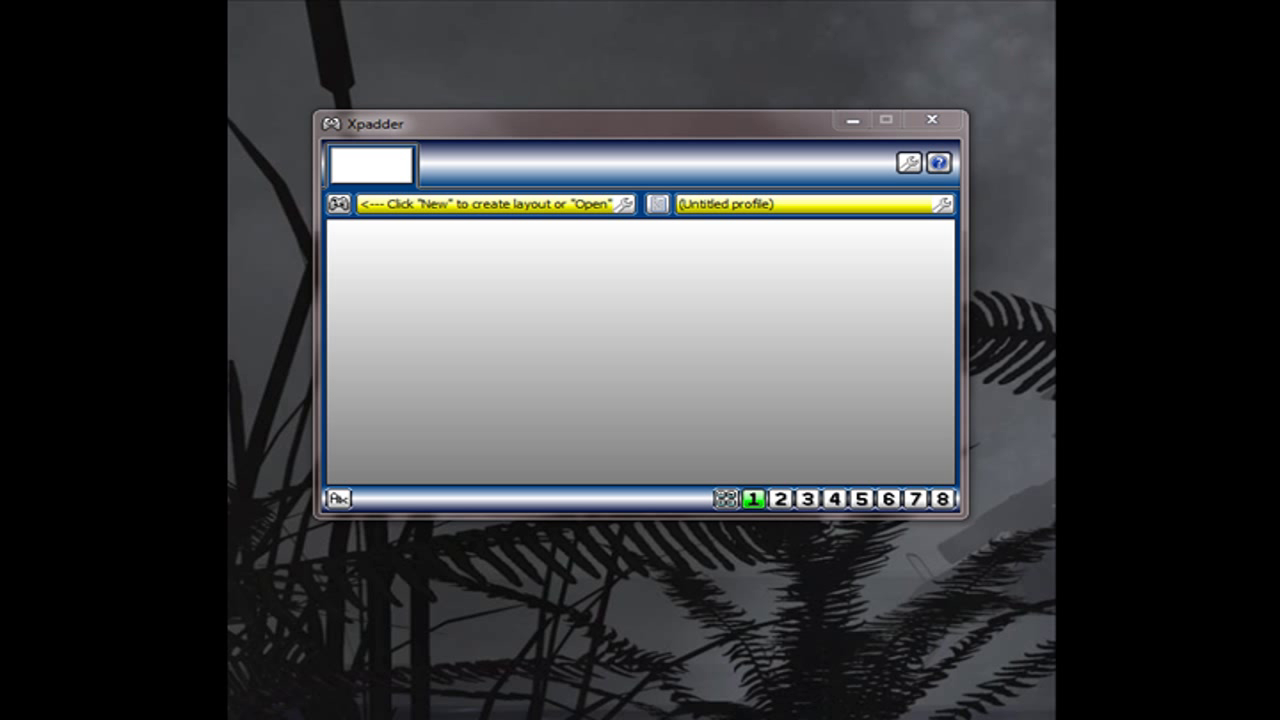
# - Create a new controller layout and move its Controller Settings window into view
pyautogui.click(339, 206)
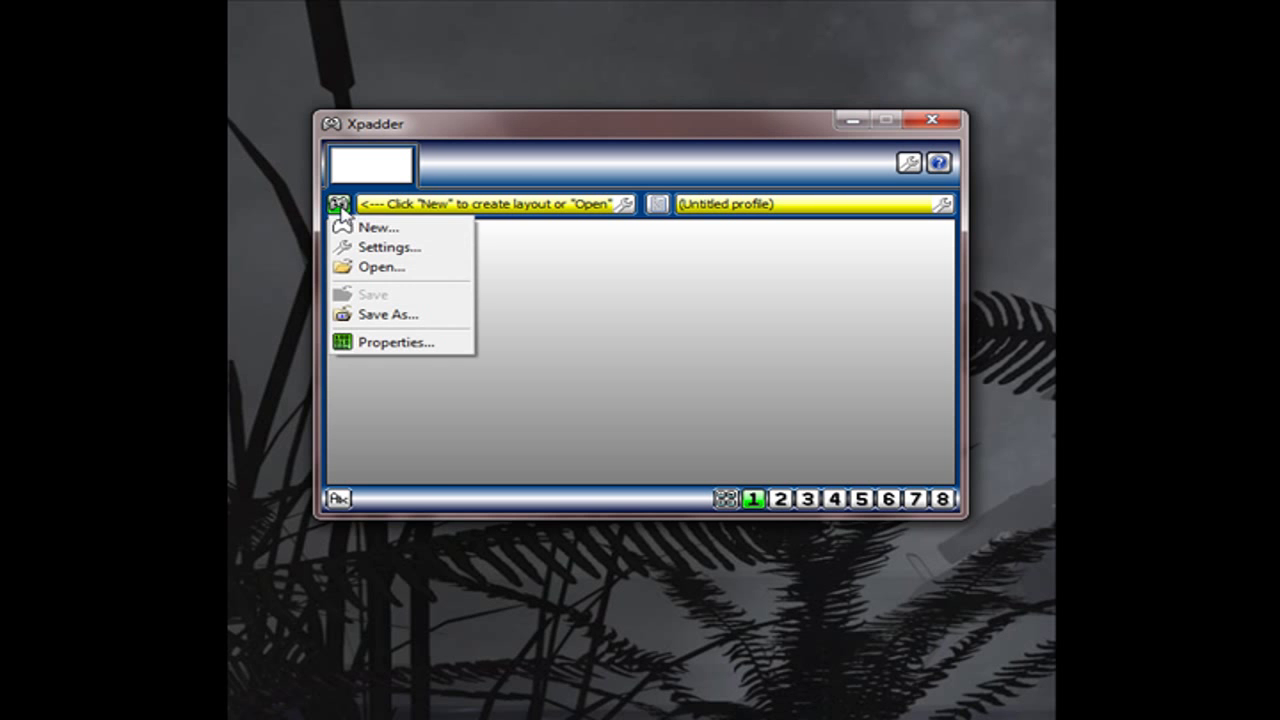
pyautogui.click(368, 229)
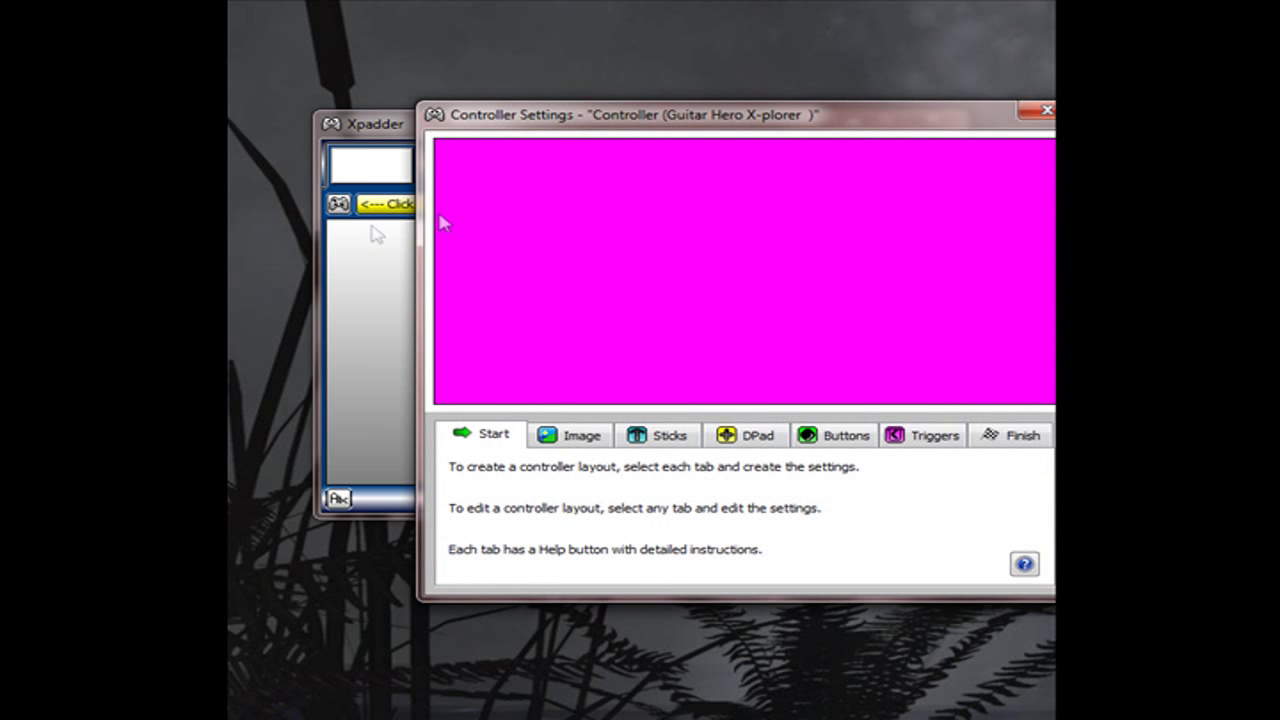
pyautogui.moveTo(715, 120)
pyautogui.mouseDown()
pyautogui.moveTo(597, 123)
pyautogui.moveTo(594, 103)
pyautogui.moveTo(612, 105)
pyautogui.mouseUp()
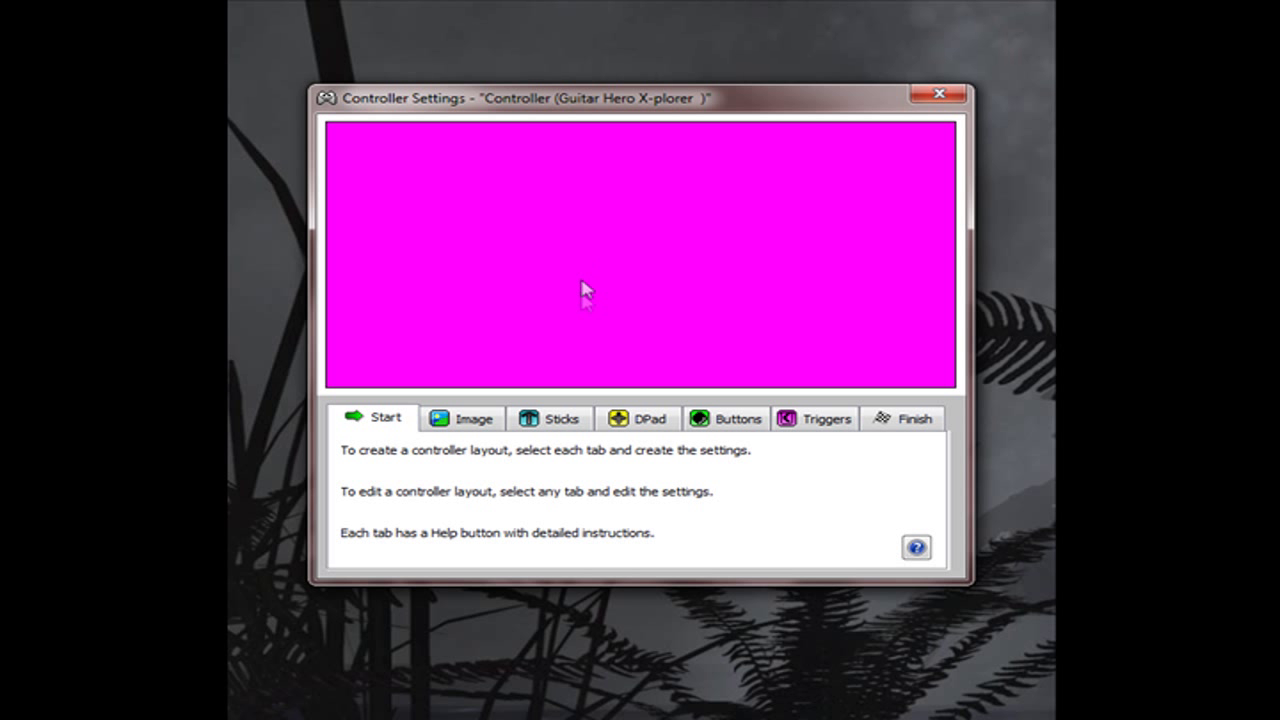
# - Enable the DPad and detect its Up and Down directions from the guitar's strum bar
pyautogui.click(549, 431)
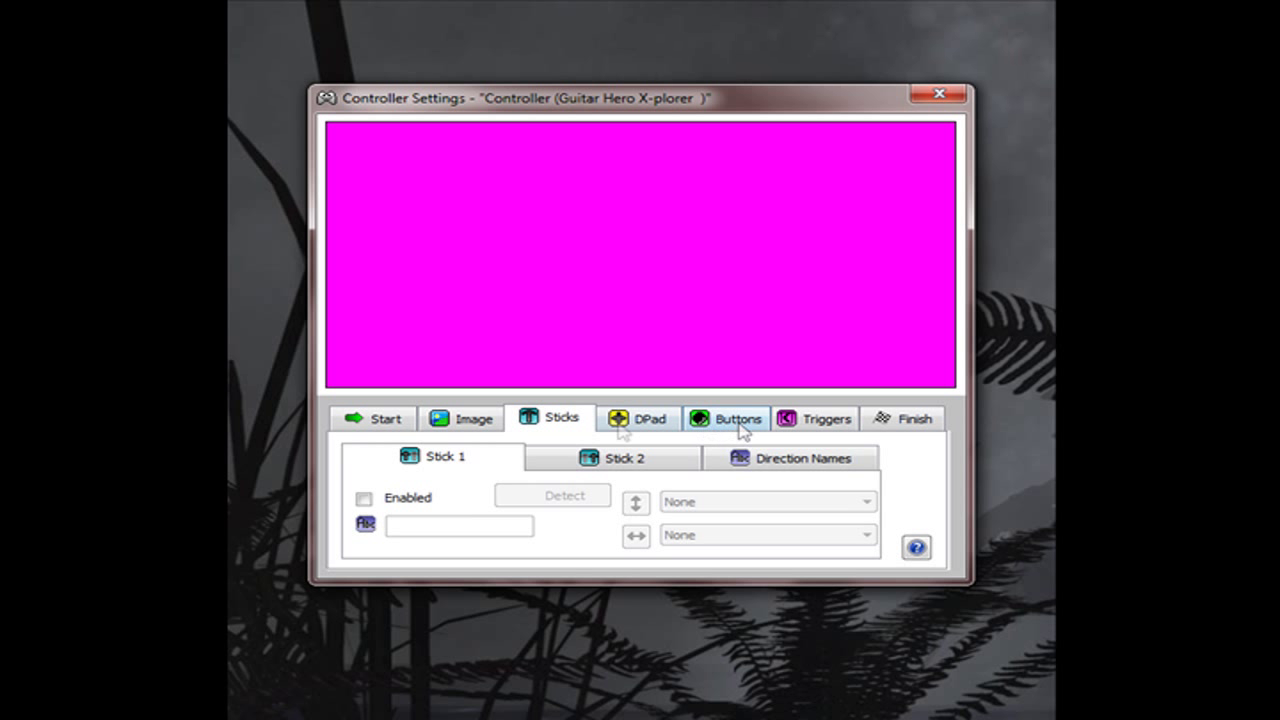
pyautogui.click(650, 422)
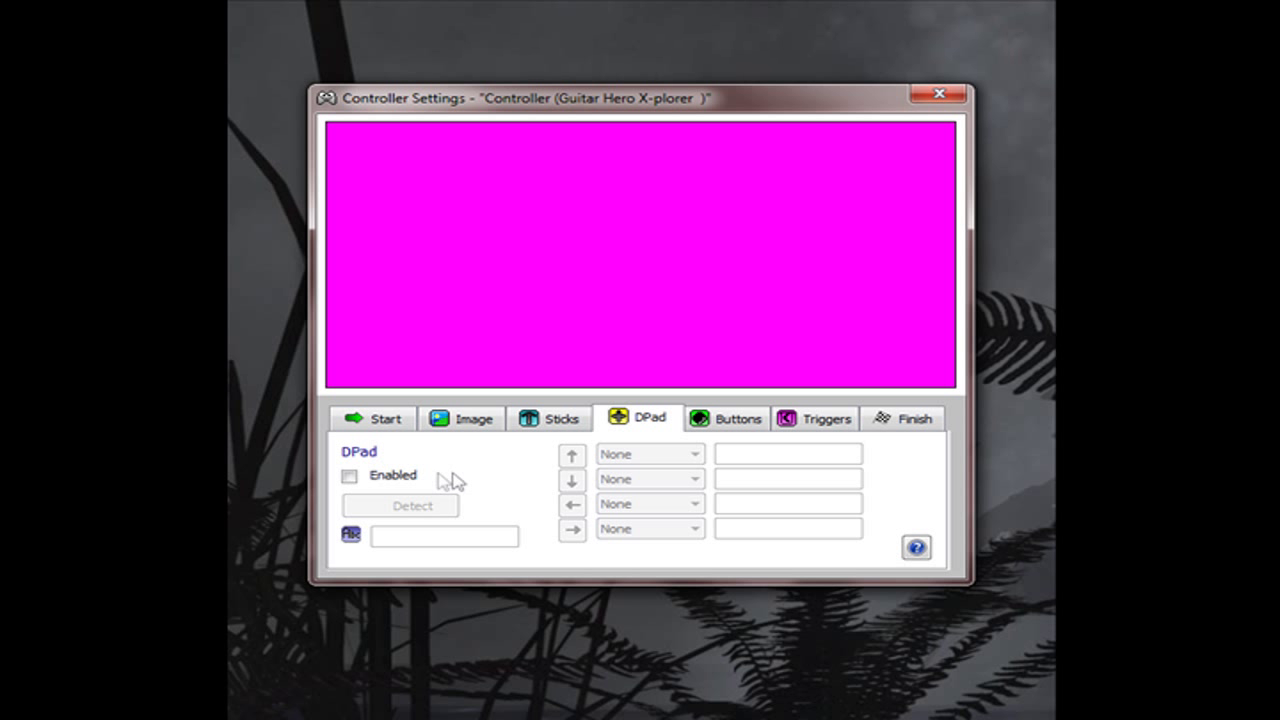
pyautogui.click(350, 478)
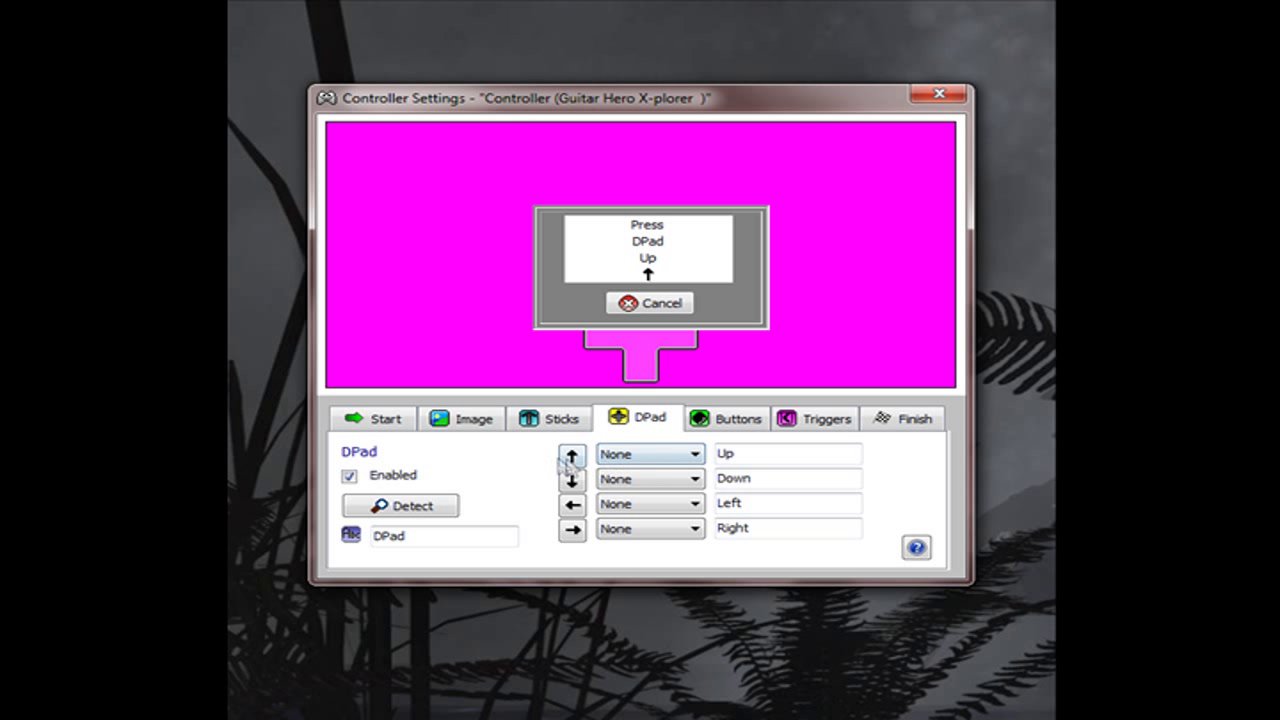
pyautogui.click(572, 455)
pyautogui.click(572, 480)
# - Add the guitar's buttons on the Buttons tab, then move to the Finish step
pyautogui.click(740, 428)
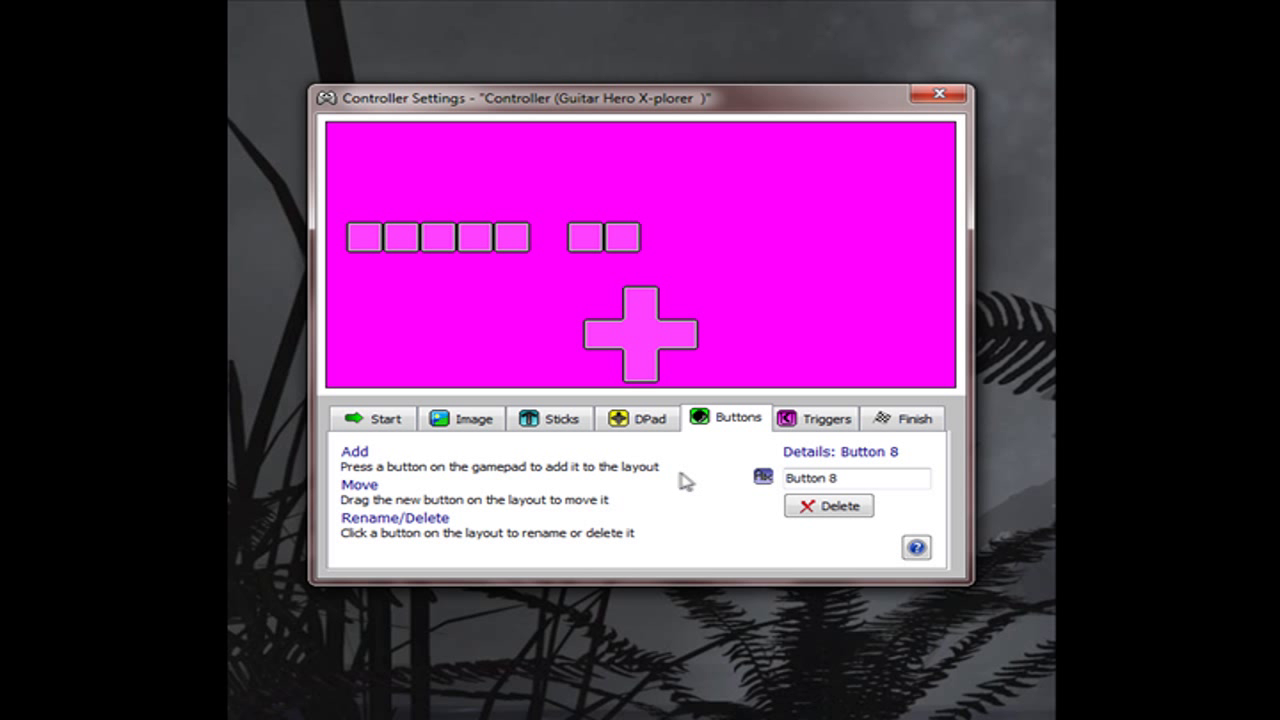
pyautogui.click(918, 418)
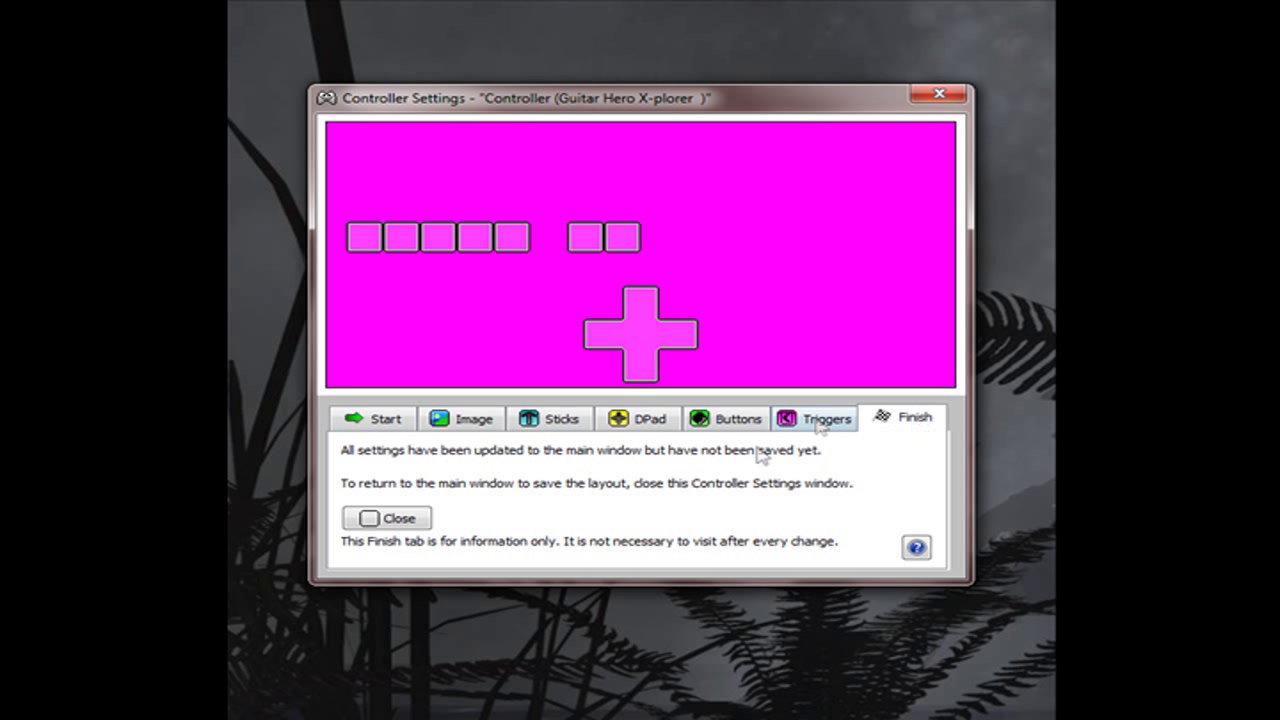
# - Close the controller setup and nudge the Xpadder main window slightly right
pyautogui.click(399, 519)
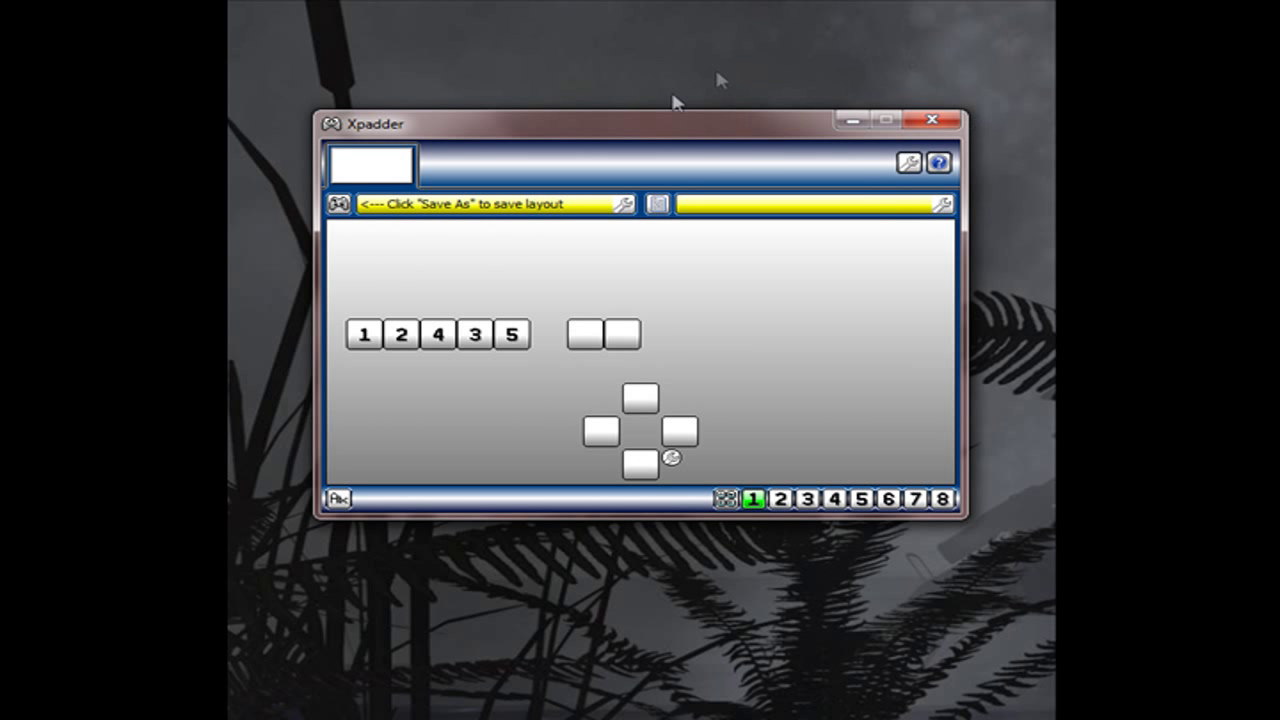
pyautogui.moveTo(603, 126); pyautogui.dragTo(617, 124)
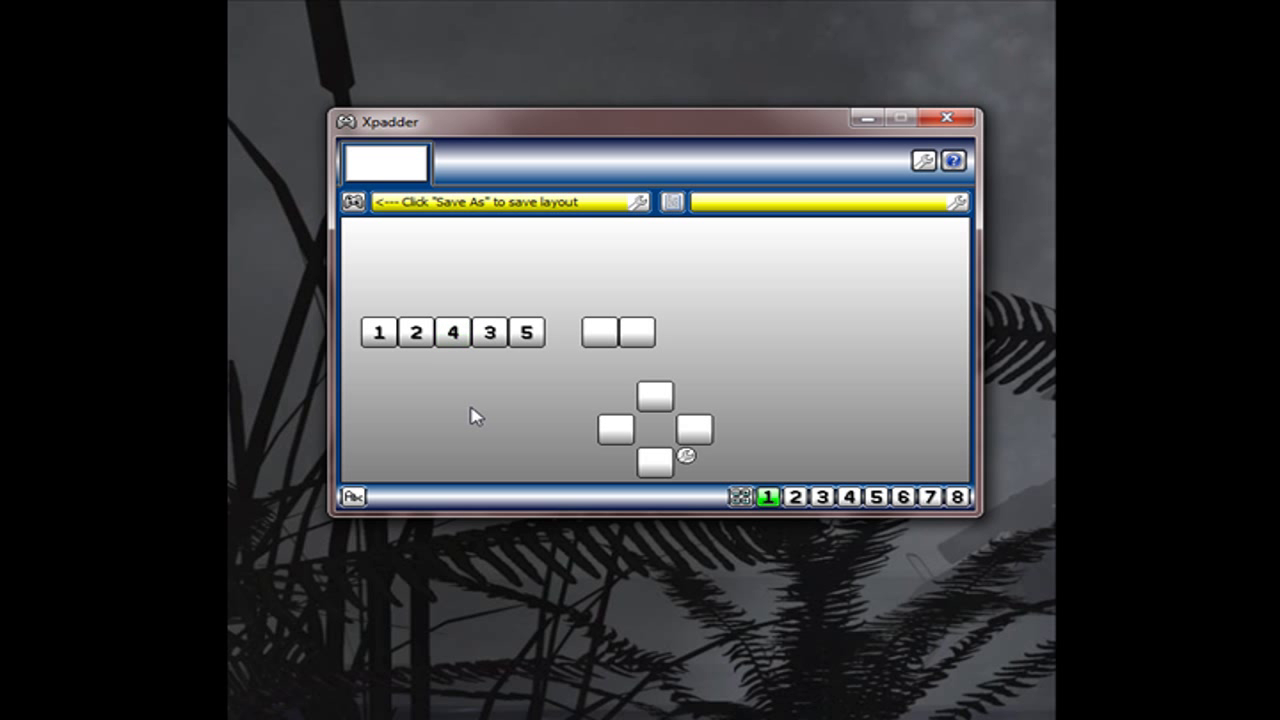
# - Assign number keys to the fret buttons: 1 and 2 to the first two, 4 to the third
pyautogui.click(386, 340)
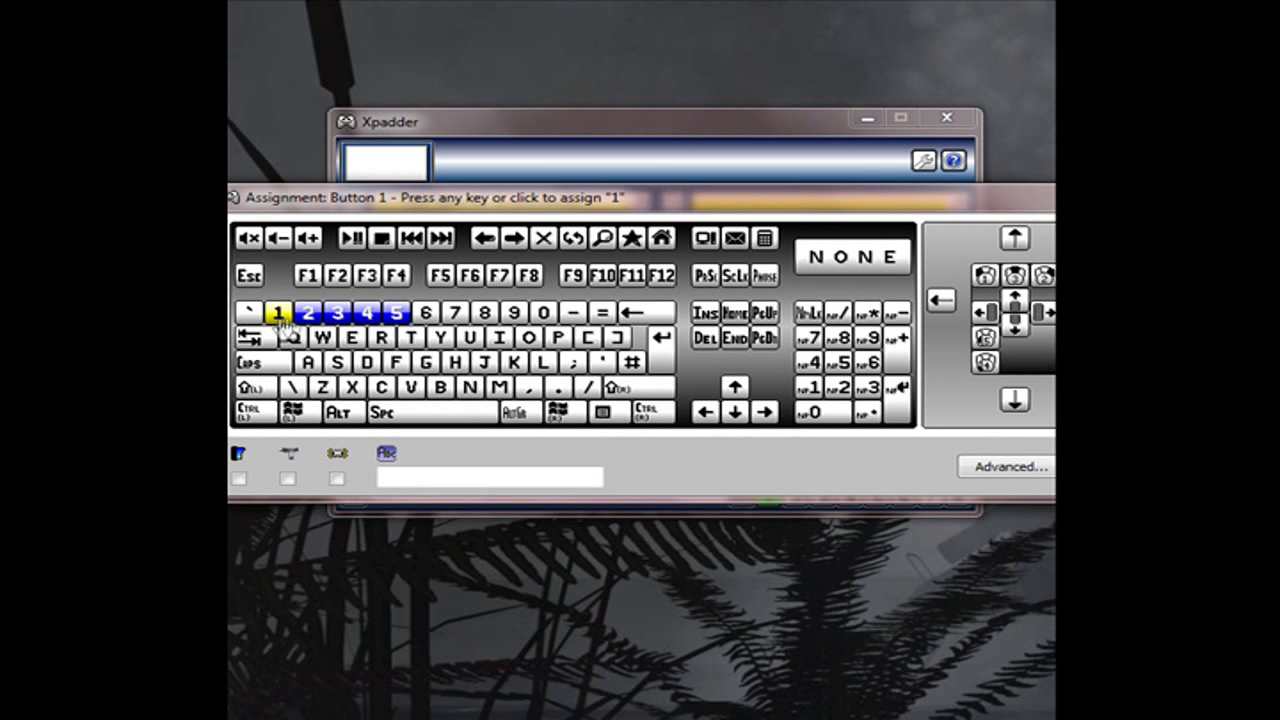
pyautogui.click(286, 312)
pyautogui.click(412, 336)
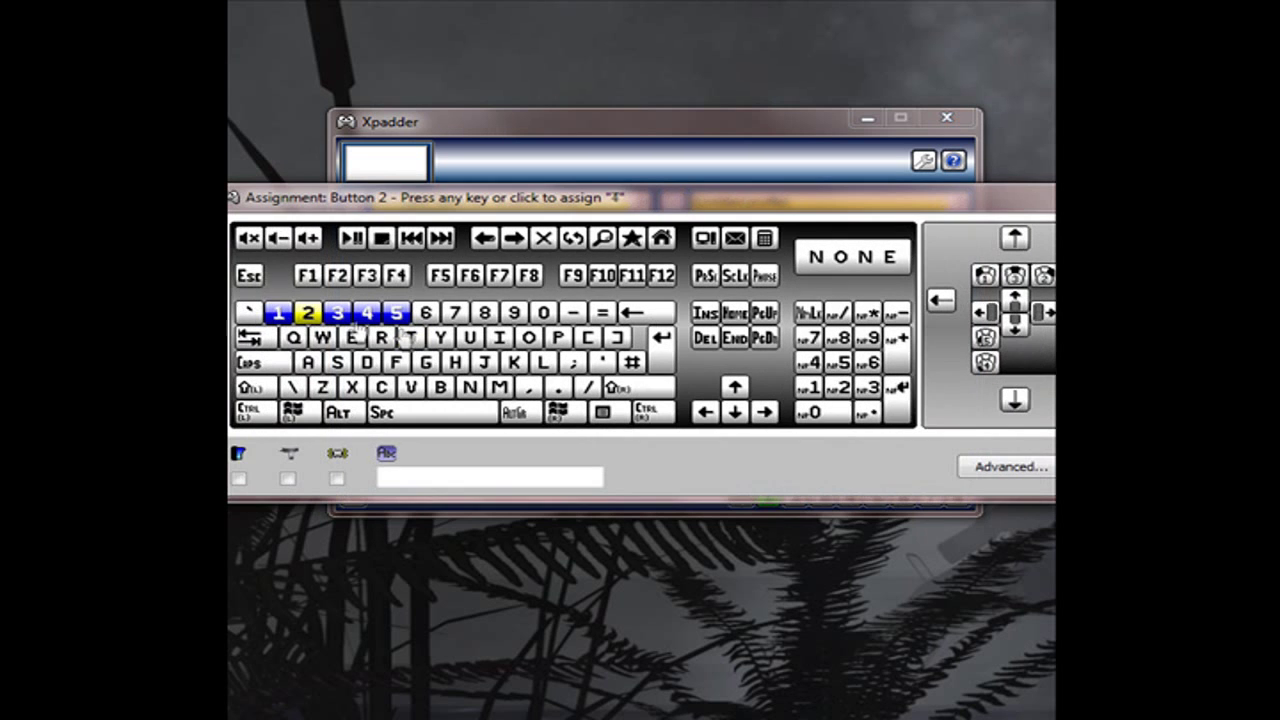
pyautogui.click(318, 312)
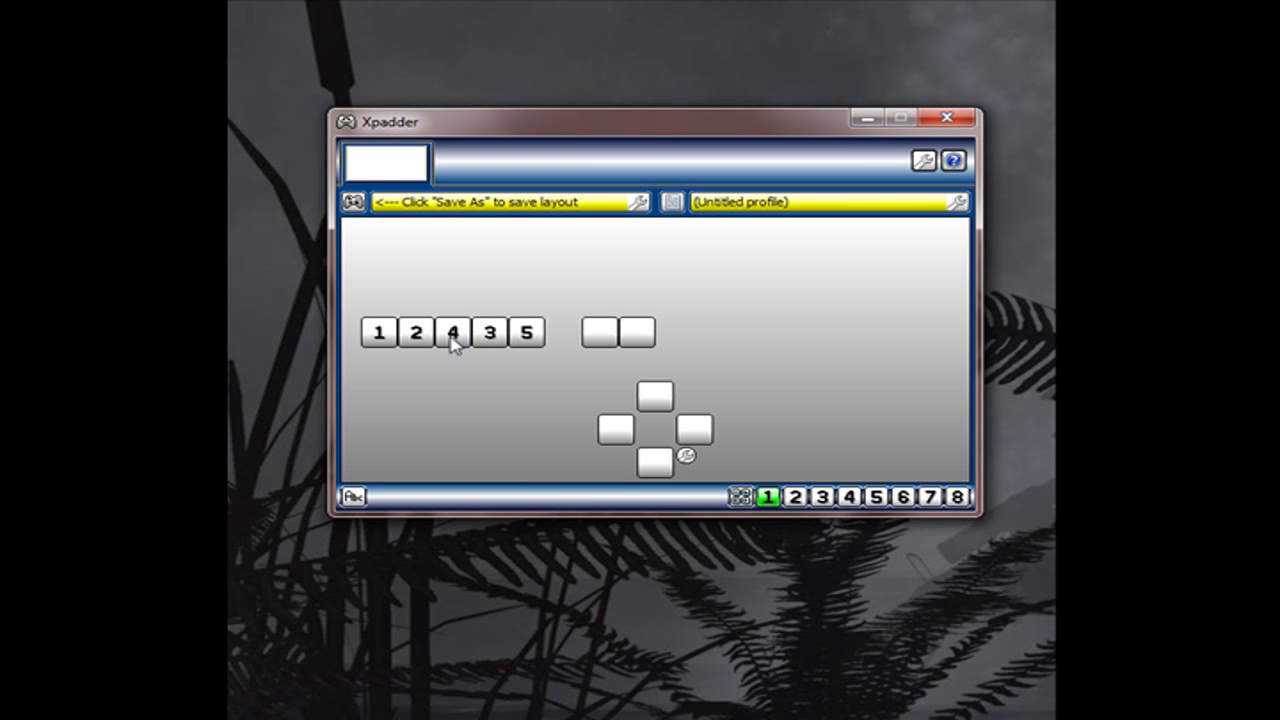
pyautogui.click(452, 336)
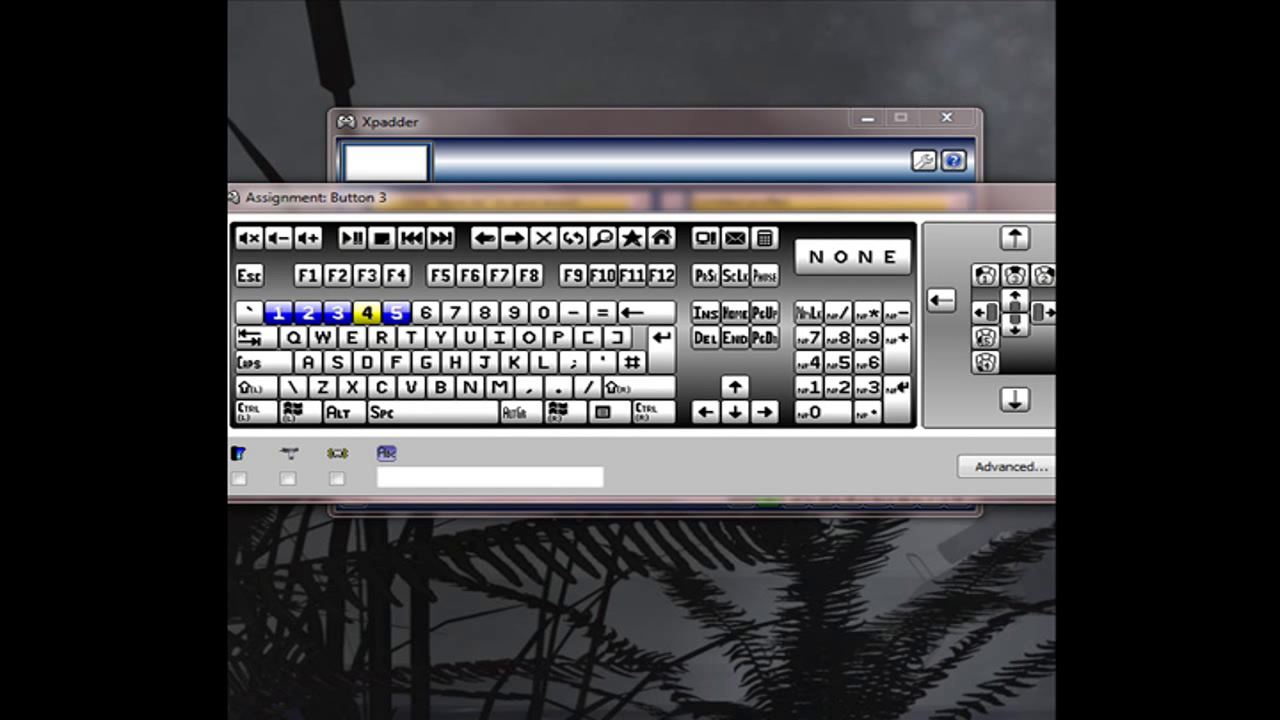
pyautogui.press('Escape')
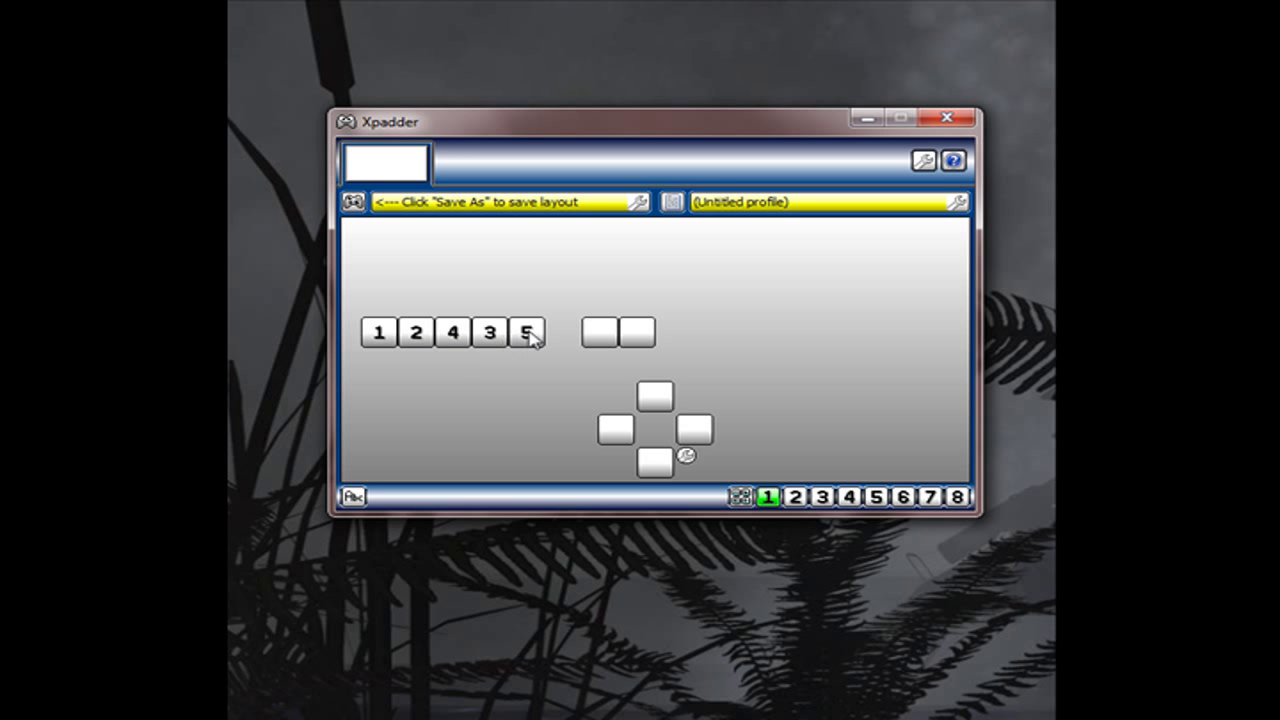
# - Assign Space to the two blank buttons beside the frets
pyautogui.click(598, 336)
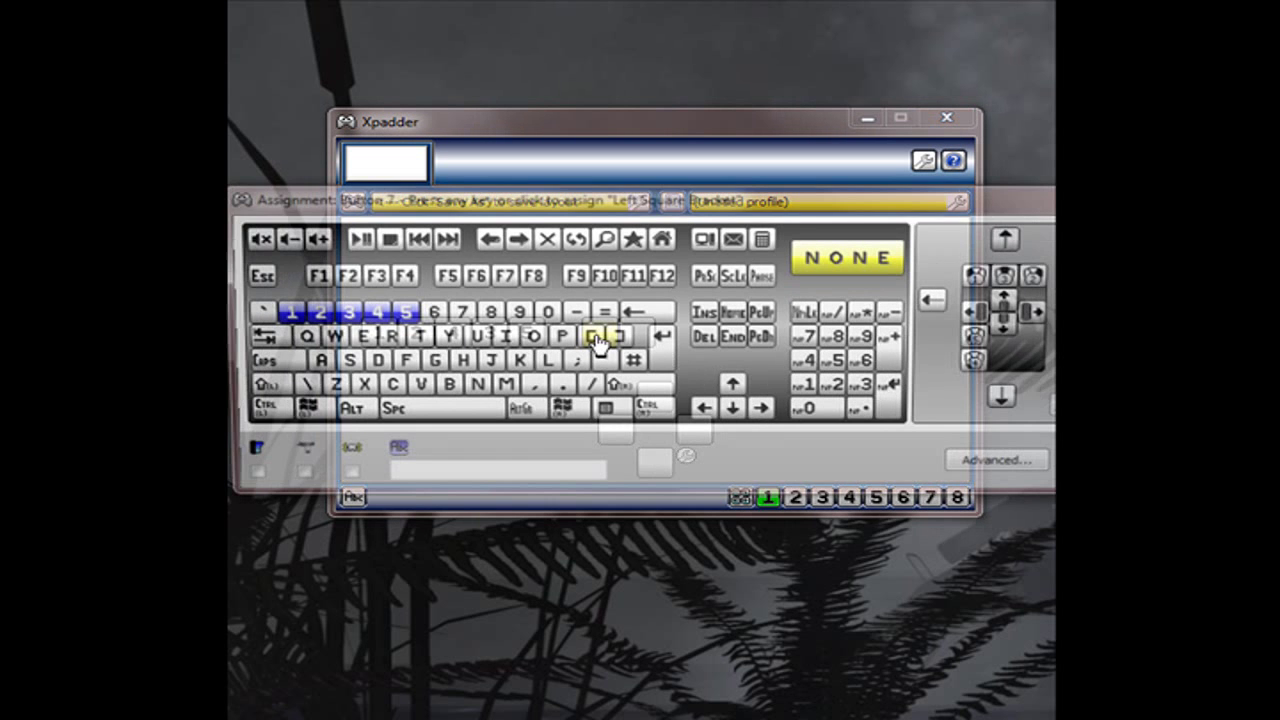
pyautogui.click(410, 412)
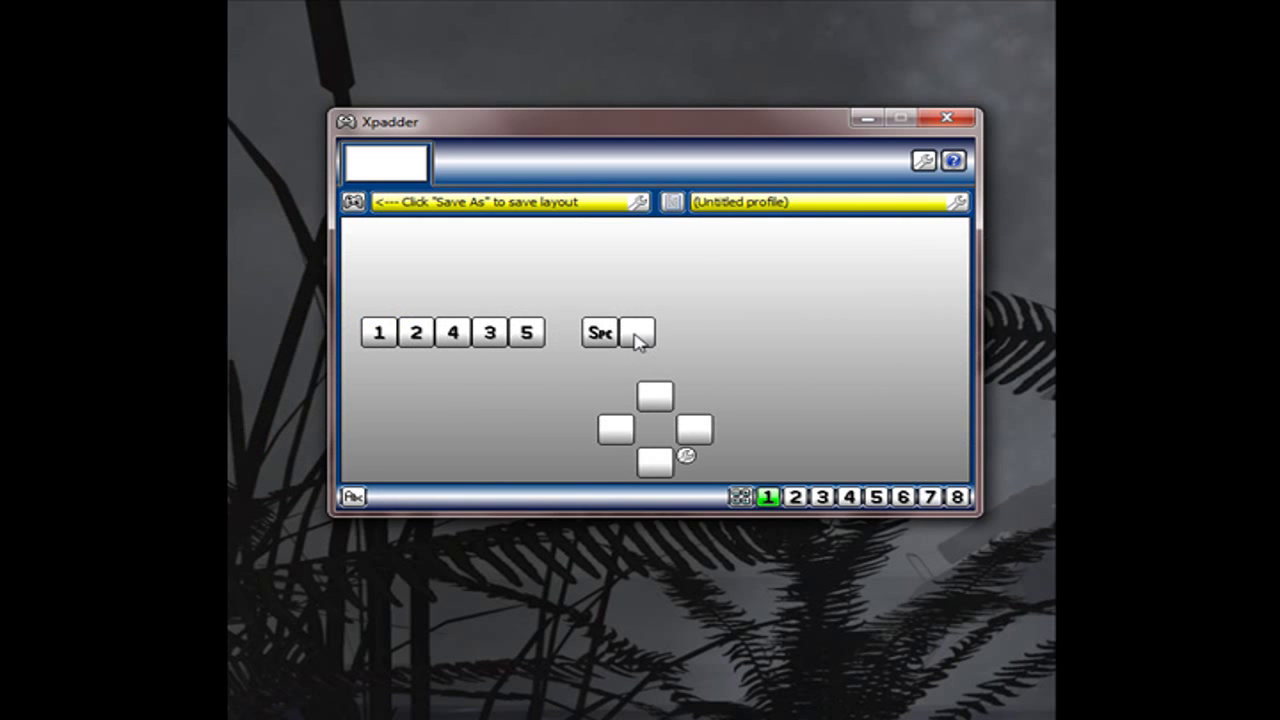
pyautogui.click(636, 338)
pyautogui.click(482, 417)
# - Assign Enter to both the d-pad Up and Down directions
pyautogui.click(663, 404)
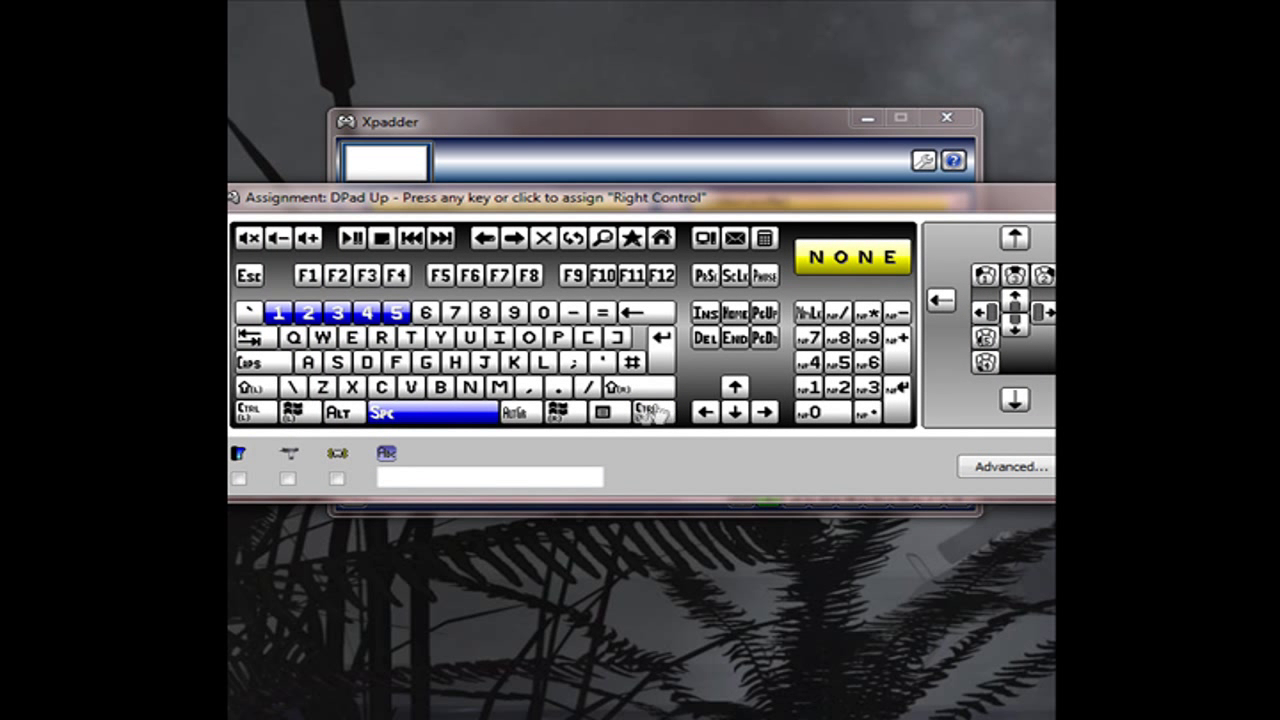
pyautogui.click(665, 342)
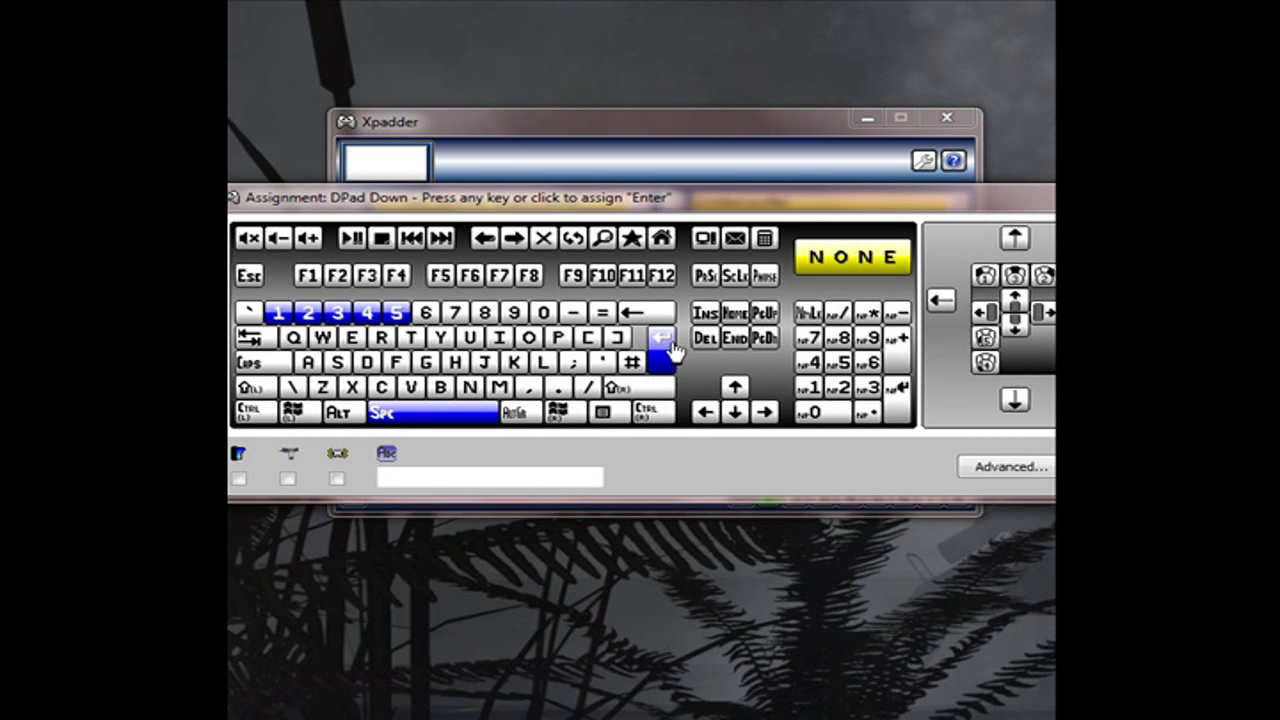
pyautogui.click(672, 346)
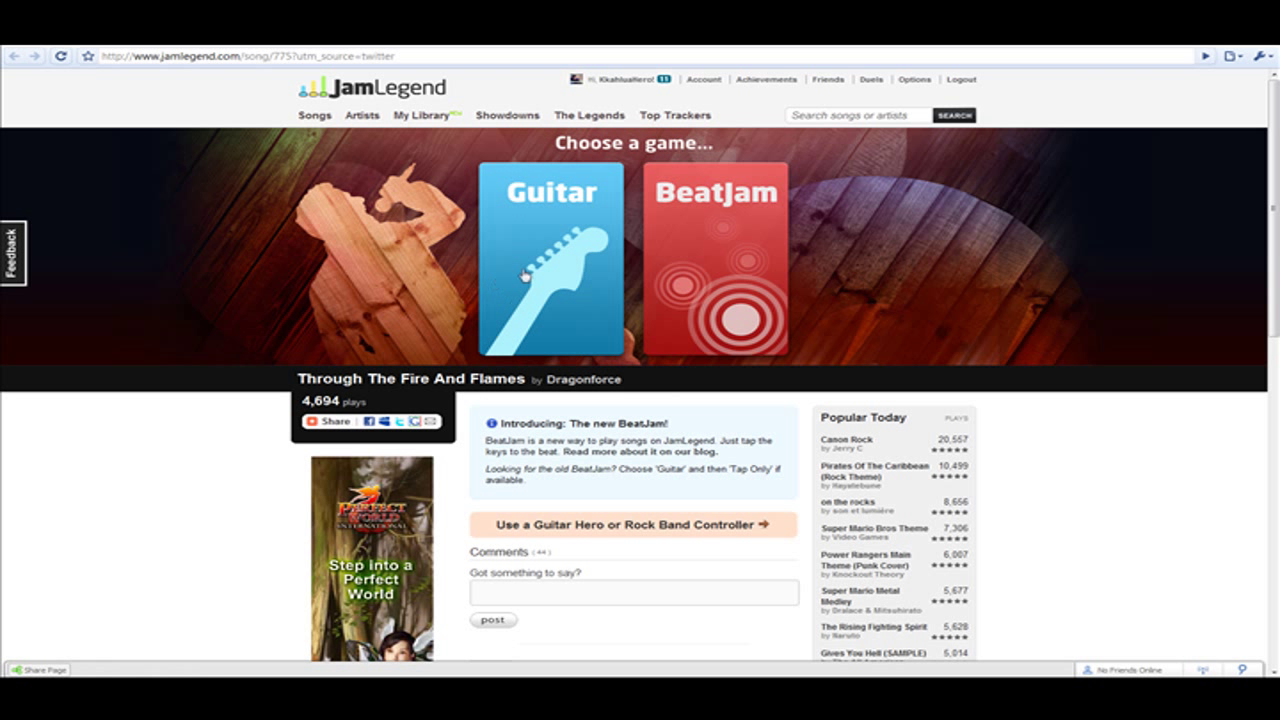
# - Choose Guitar, Tap and Strum, Legendary difficulty and Play Alone for Through The Fire And Flames
pyautogui.click(557, 255)
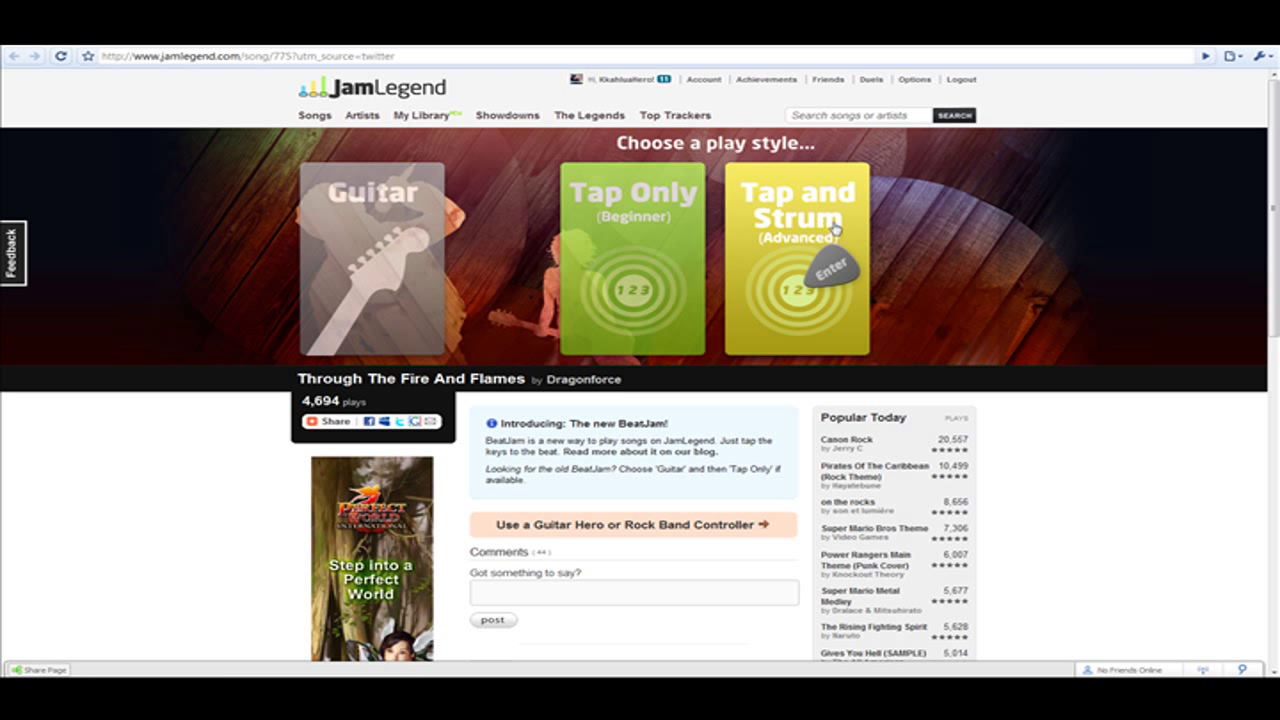
pyautogui.click(835, 239)
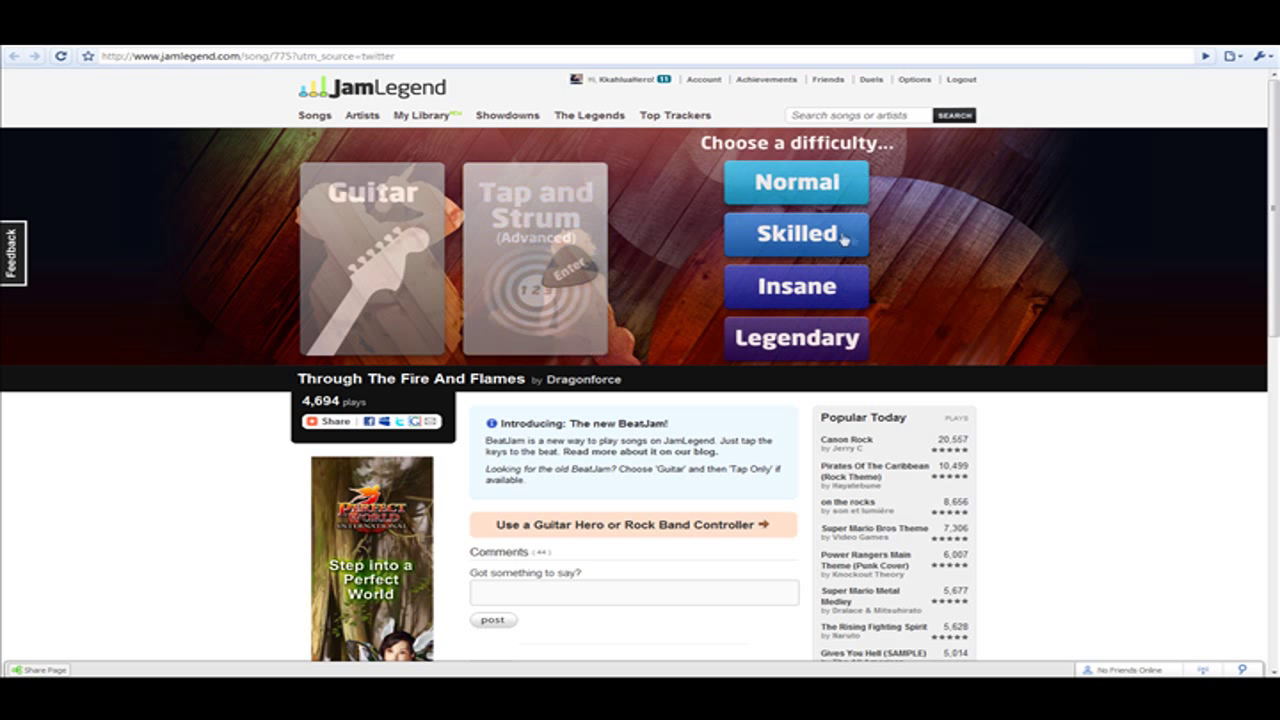
pyautogui.click(811, 341)
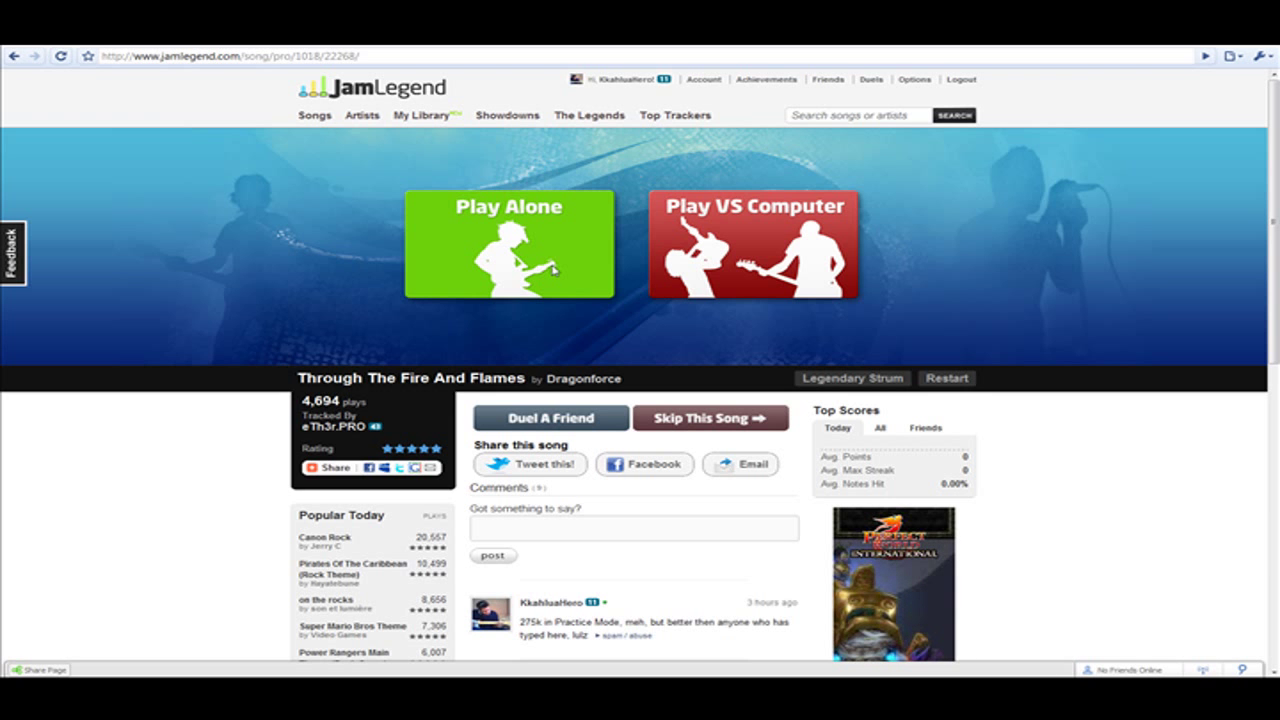
pyautogui.click(553, 270)
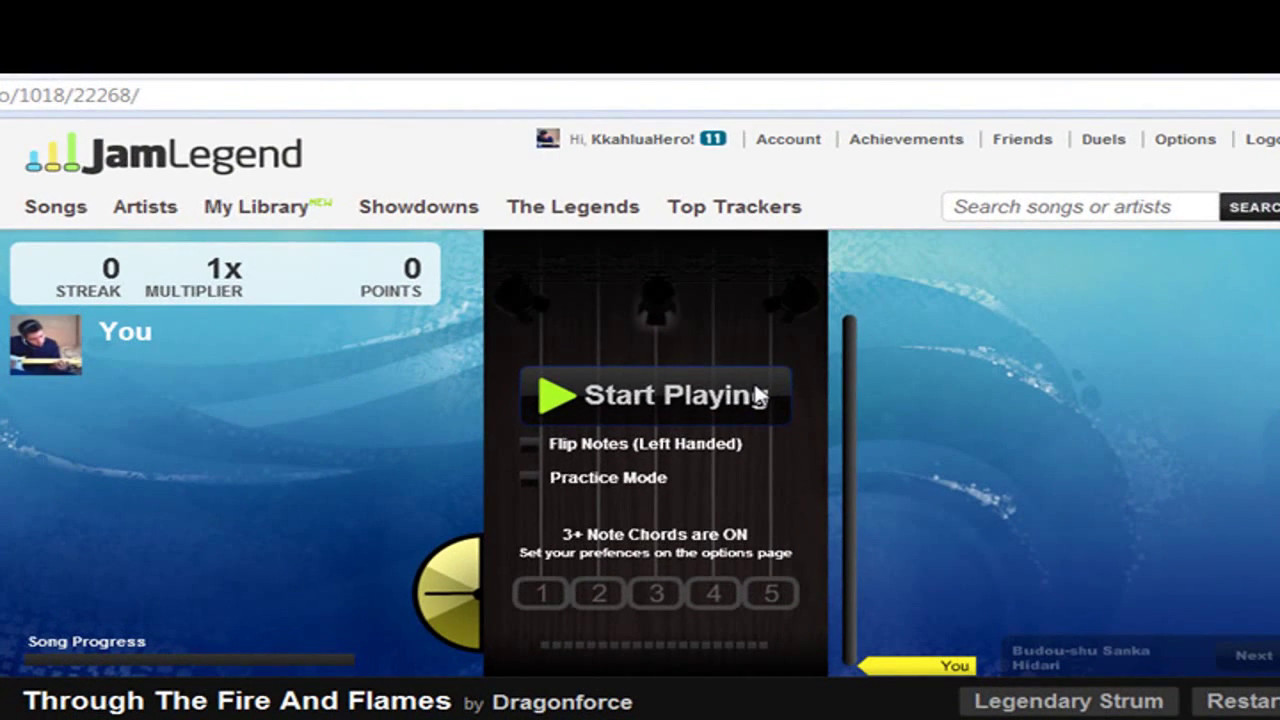
# - Start the song and hit the opening notes with keys 1–5 to raise the multiplier
pyautogui.click(757, 395)
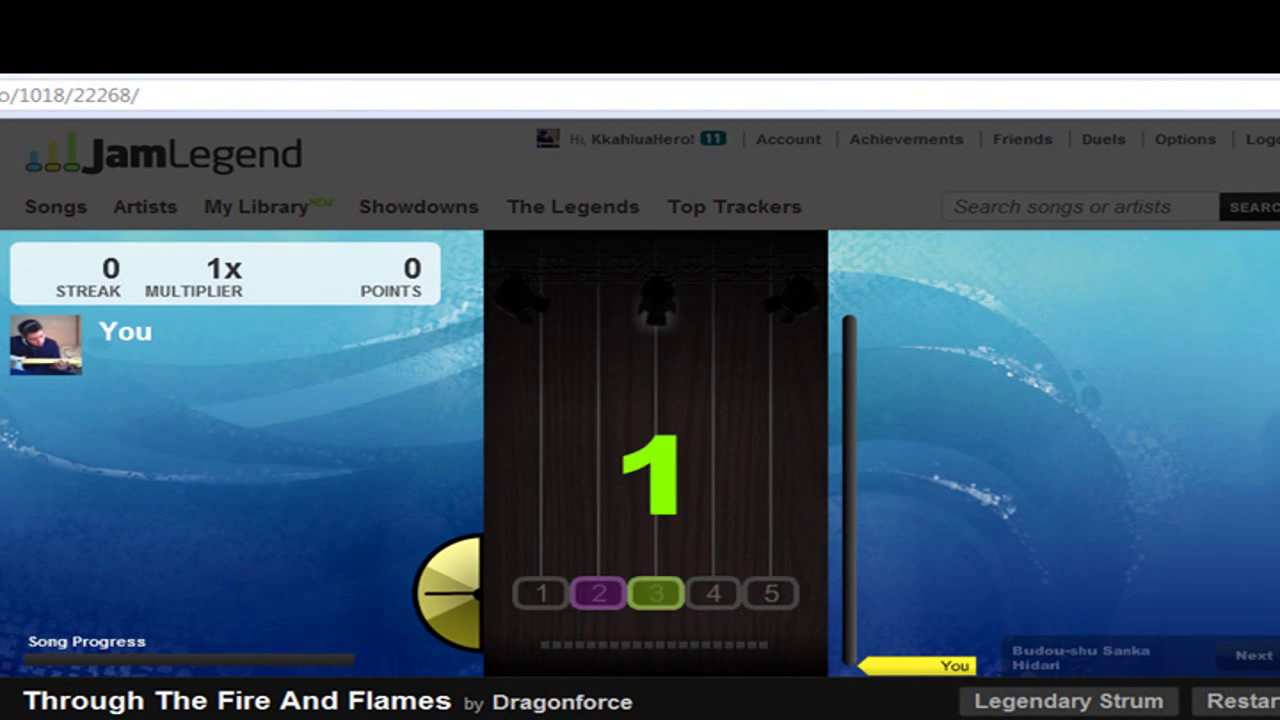
pyautogui.press('1')
pyautogui.press('1')
pyautogui.press('1')
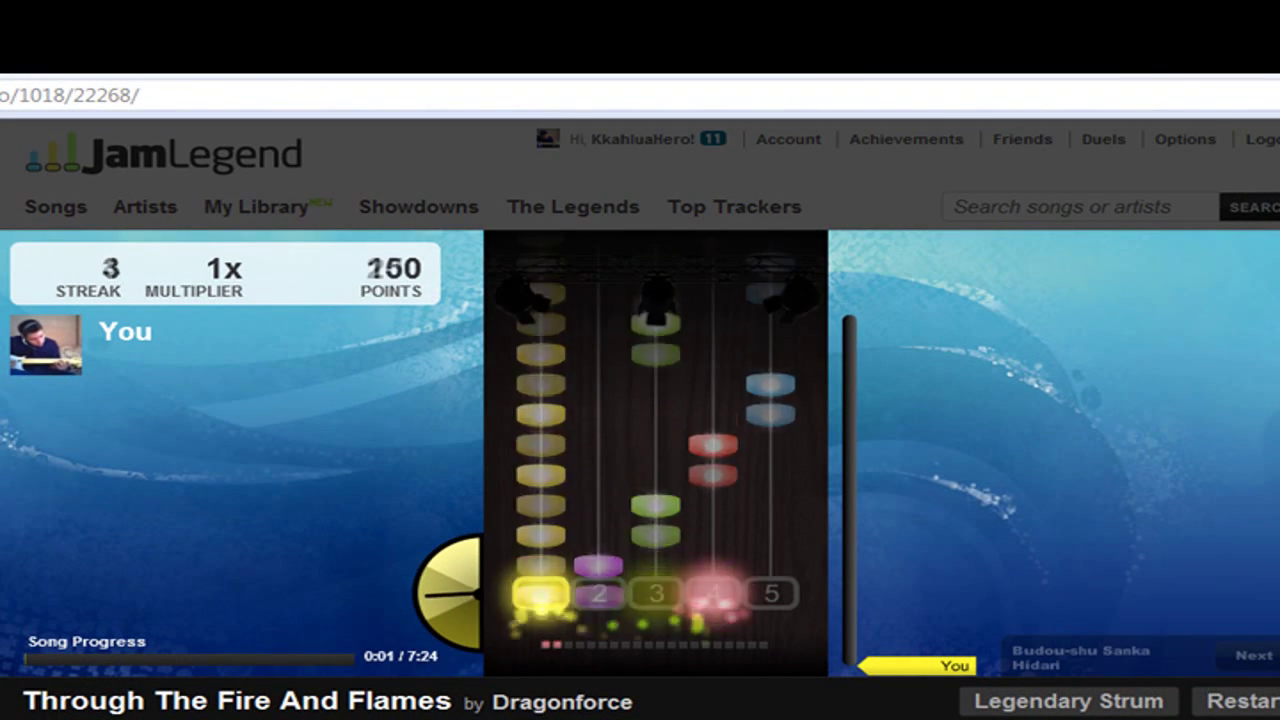
pyautogui.press('1')
pyautogui.press('3')
pyautogui.press('1')
pyautogui.press('1')
pyautogui.press('4')
pyautogui.press('1')
pyautogui.press('4')
pyautogui.press('1')
pyautogui.press('5')
pyautogui.press('1')
pyautogui.press('5')
pyautogui.press('1')
pyautogui.press('1')
pyautogui.press('1')
pyautogui.press('1')
pyautogui.press('2')
pyautogui.press('1')
# - Keep hitting the incoming notes to build the streak toward 50
pyautogui.press('2')
pyautogui.press('1')
pyautogui.press('1')
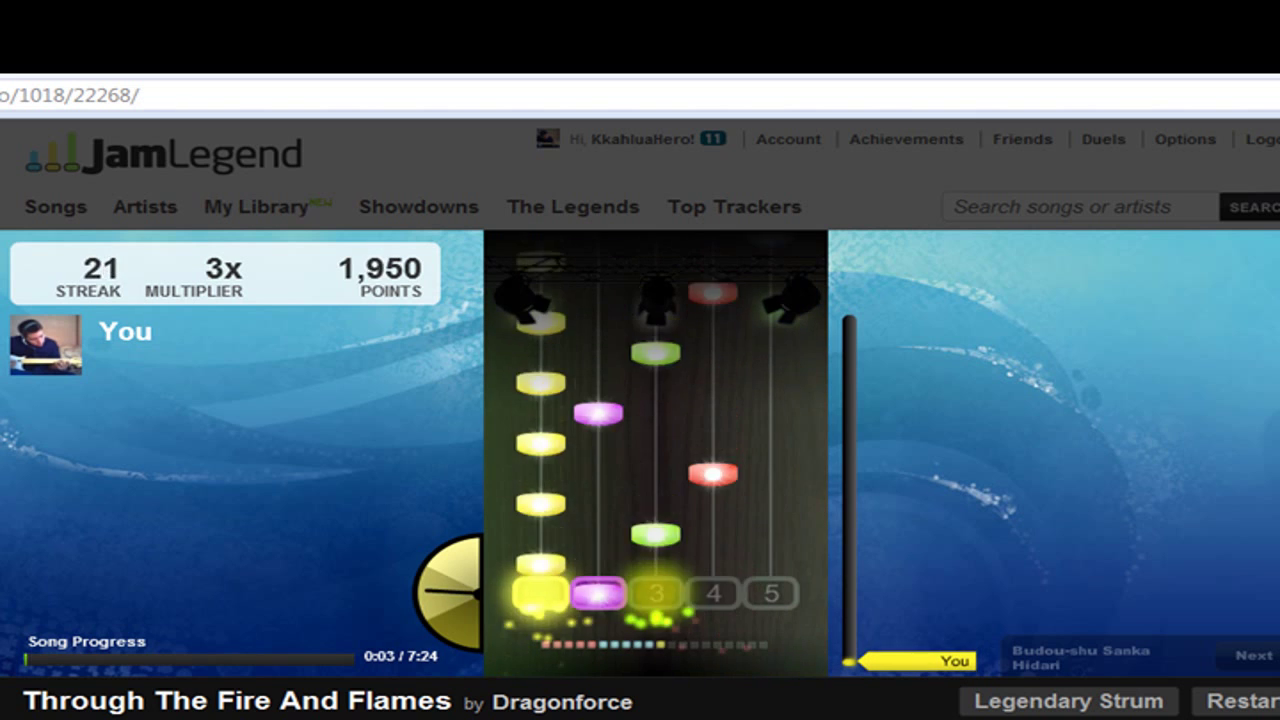
pyautogui.press('1')
pyautogui.press('3')
pyautogui.press('1')
pyautogui.press('3')
pyautogui.press('1')
pyautogui.press('4')
pyautogui.press('1')
pyautogui.press('1')
pyautogui.press('4')
pyautogui.press('1')
pyautogui.press('1')
pyautogui.press('1')
pyautogui.press('5')
pyautogui.press('1')
pyautogui.press('1')
pyautogui.press('3')
pyautogui.press('1')
pyautogui.press('5')
# - Pass a 100-note streak, reaching 168 notes at 4x and 30,950 points
pyautogui.press('1')
pyautogui.press('5')
pyautogui.press('1')
pyautogui.press('4')
pyautogui.press('1')
pyautogui.press('4')
pyautogui.press('1')
pyautogui.press('5')
pyautogui.press('1')
pyautogui.press('5')
pyautogui.press('1')
pyautogui.press('3')
pyautogui.press('1')
pyautogui.press('3')
pyautogui.press('1')
pyautogui.press('4')
pyautogui.press('1')
pyautogui.press('4')
pyautogui.press('1')
pyautogui.press('5')
pyautogui.press('1')
pyautogui.press('5')
pyautogui.press('1')
pyautogui.press('4')
pyautogui.press('1')
pyautogui.press('5')
pyautogui.press('1')
pyautogui.press('3')
pyautogui.press('1')
pyautogui.press('5')
pyautogui.press('1')
pyautogui.press('4')
pyautogui.press('1')
pyautogui.press('4')
pyautogui.press('1')
pyautogui.press('3')
pyautogui.press('1')
pyautogui.press('3')
pyautogui.press('1')
pyautogui.press('2')
pyautogui.press('1')
pyautogui.press('2')
pyautogui.press('1')
pyautogui.press('5')
pyautogui.press('1')
pyautogui.press('5')
pyautogui.press('1')
pyautogui.press('4')
pyautogui.press('1')
pyautogui.press('3')
pyautogui.press('1')
pyautogui.press('2')
pyautogui.press('1')
pyautogui.press('4')
pyautogui.press('4')
pyautogui.press('1')
pyautogui.press('2')
pyautogui.press('1')
pyautogui.press('3')
pyautogui.press('1')
pyautogui.press('4')
pyautogui.press('1')
pyautogui.press('5')
pyautogui.press('1')
pyautogui.press('3')
pyautogui.press('1')
pyautogui.press('2')
pyautogui.press('1')
pyautogui.press('2')
pyautogui.press('1')
pyautogui.press('2')
pyautogui.press('1')
pyautogui.press('4')
pyautogui.press('1')
pyautogui.press('3')
pyautogui.press('1')
pyautogui.press('2')
pyautogui.press('1')
pyautogui.press('3')
pyautogui.press('4')
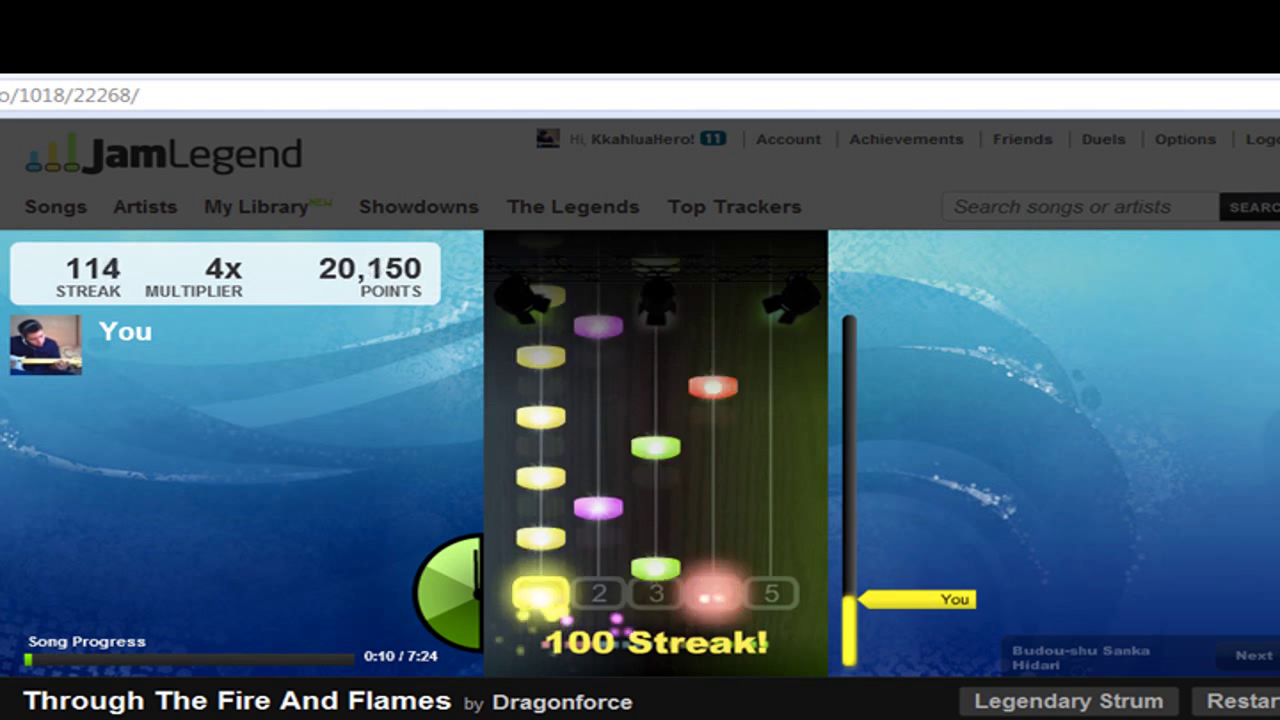
pyautogui.press('3')
pyautogui.press('1')
pyautogui.press('2')
pyautogui.press('1')
pyautogui.press('3')
pyautogui.press('1')
pyautogui.press('4')
pyautogui.press('1')
pyautogui.press('2')
pyautogui.press('1')
pyautogui.press('5')
pyautogui.press('1')
pyautogui.press('4')
pyautogui.press('1')
pyautogui.press('3')
pyautogui.press('1')
pyautogui.press('5')
pyautogui.press('1')
pyautogui.press('4')
pyautogui.press('1')
pyautogui.press('5')
pyautogui.press('1')
pyautogui.press('3')
pyautogui.press('1')
pyautogui.press('5')
pyautogui.press('1')
pyautogui.press('4')
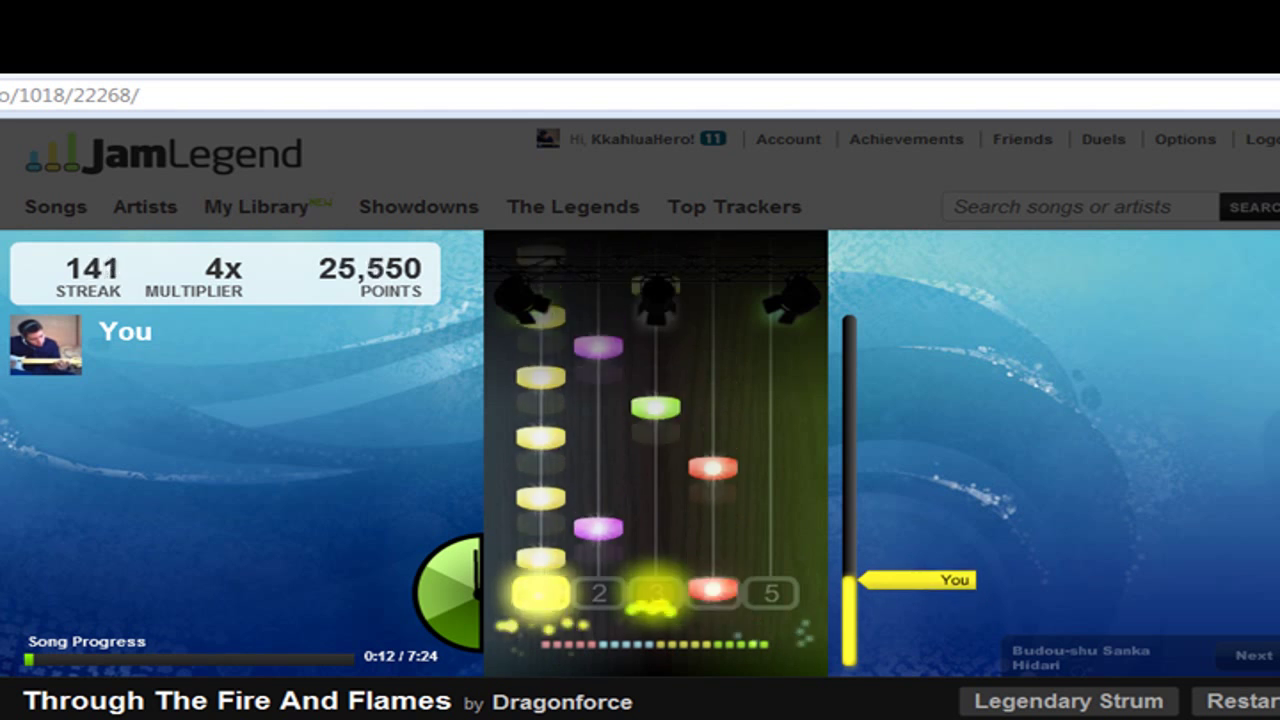
pyautogui.press('4')
pyautogui.press('1')
pyautogui.press('2')
pyautogui.press('1')
pyautogui.press('4')
pyautogui.press('1')
pyautogui.press('3')
pyautogui.press('1')
pyautogui.press('2')
pyautogui.press('1')
pyautogui.press('3')
pyautogui.press('1')
pyautogui.press('5')
pyautogui.press('1')
pyautogui.press('4')
pyautogui.press('1')
pyautogui.press('2')
pyautogui.press('1')
pyautogui.press('3')
pyautogui.press('1')
pyautogui.press('5')
pyautogui.press('1')
pyautogui.press('4')
pyautogui.press('1')
pyautogui.press('3')
pyautogui.press('1')
pyautogui.press('4')
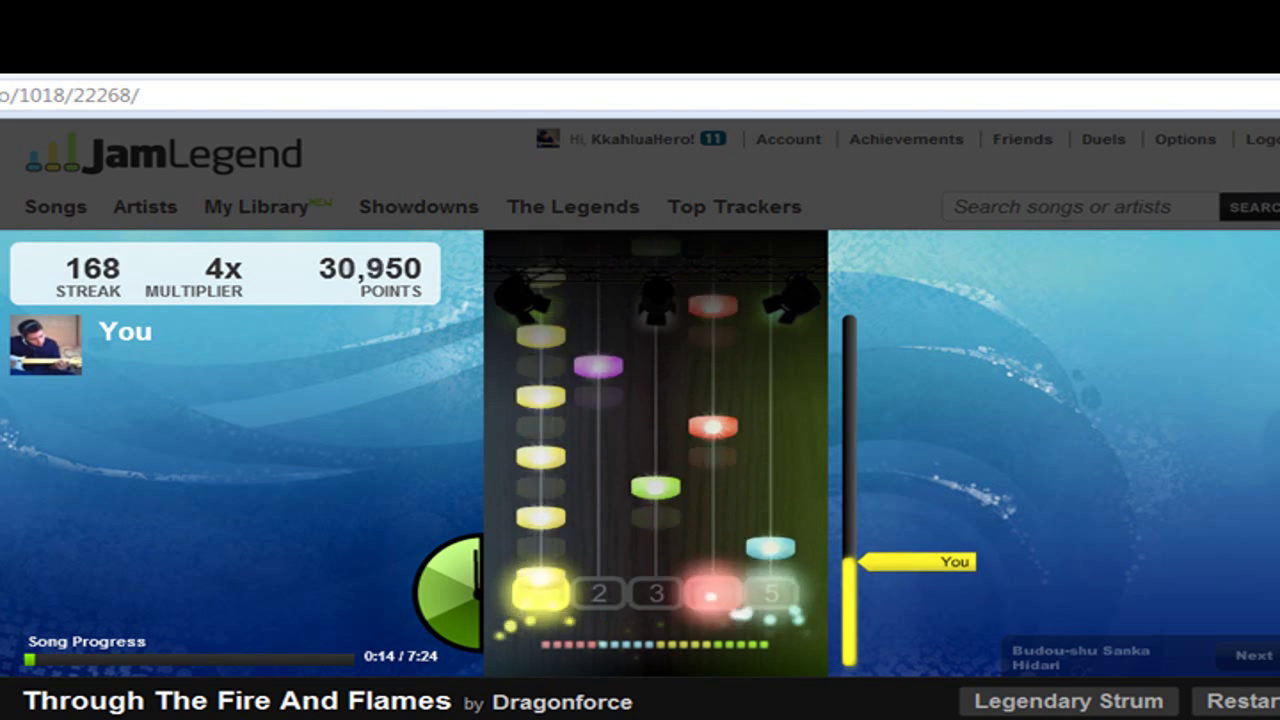